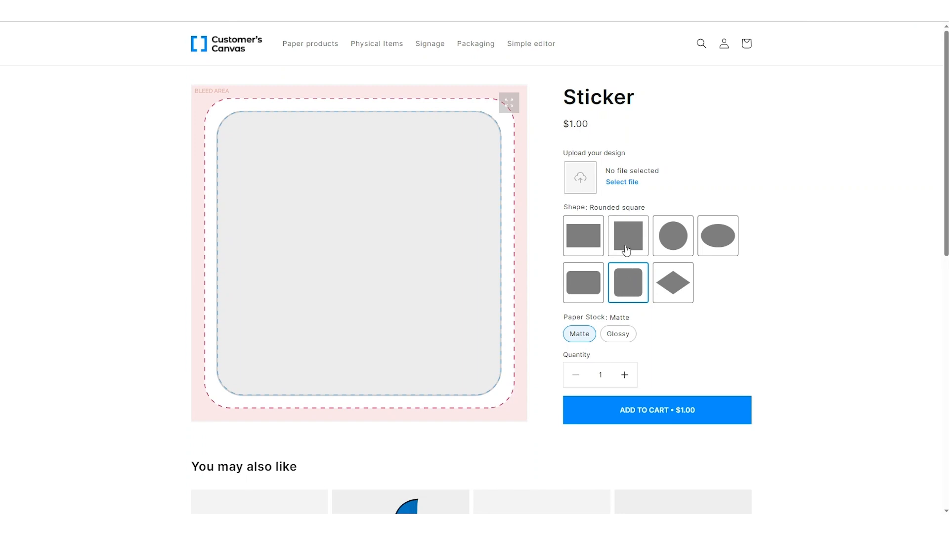
Upload sticker.PNG to the Sticker product, accept the crop, and enlarge the box-mockup preview.
left_click(619, 183)
left_click(313, 72)
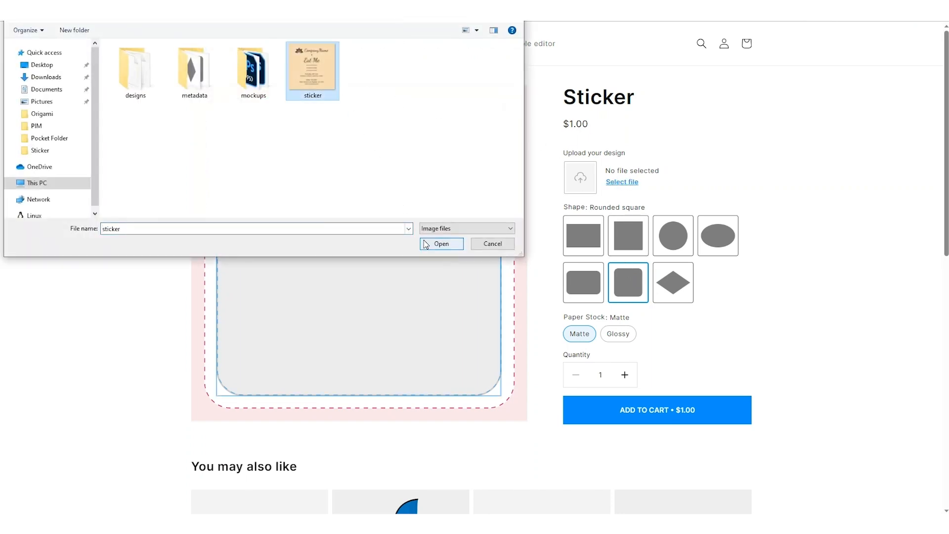
left_click(441, 244)
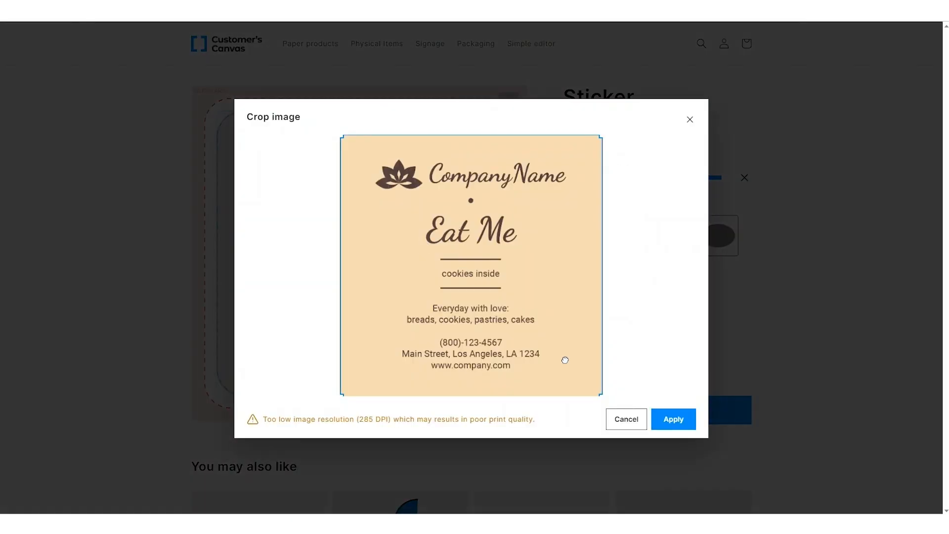
left_click(672, 418)
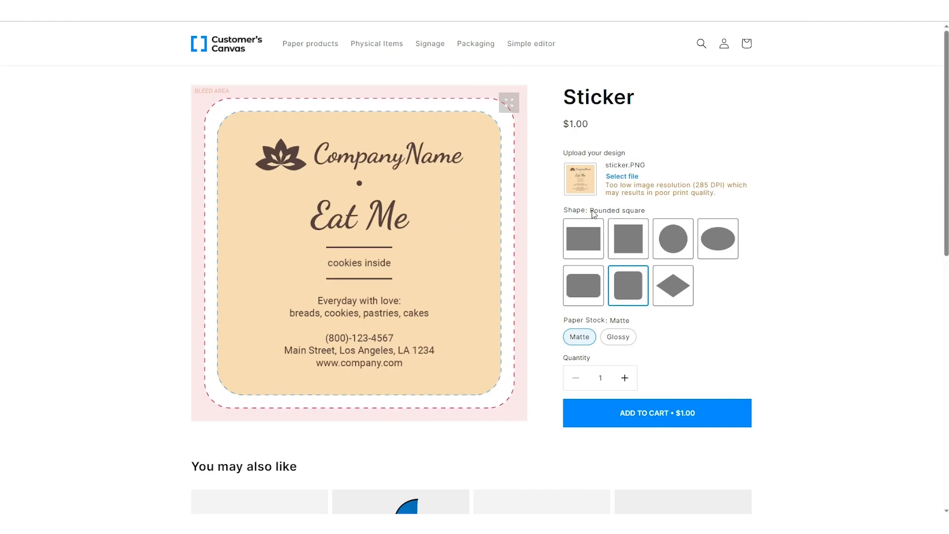
left_click(508, 102)
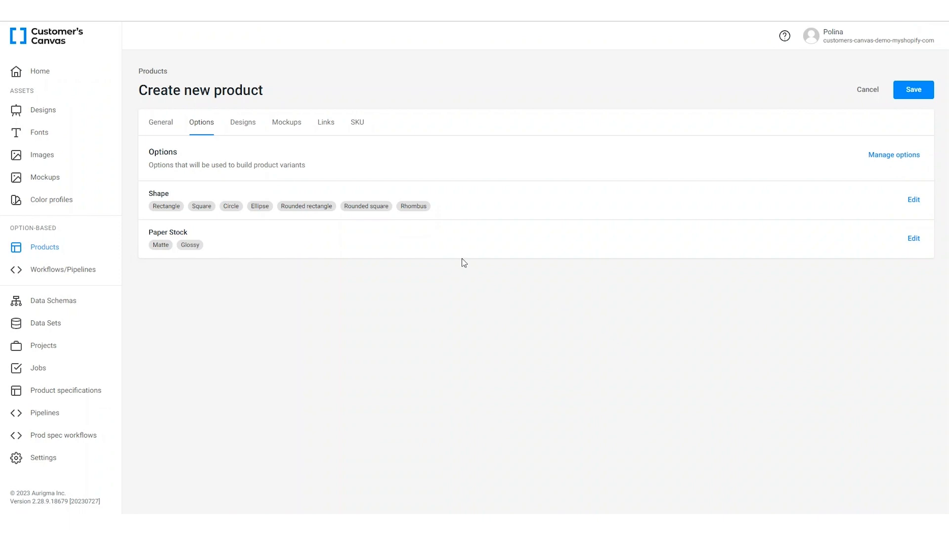
Switch to the product's Designs settings.
left_click(244, 131)
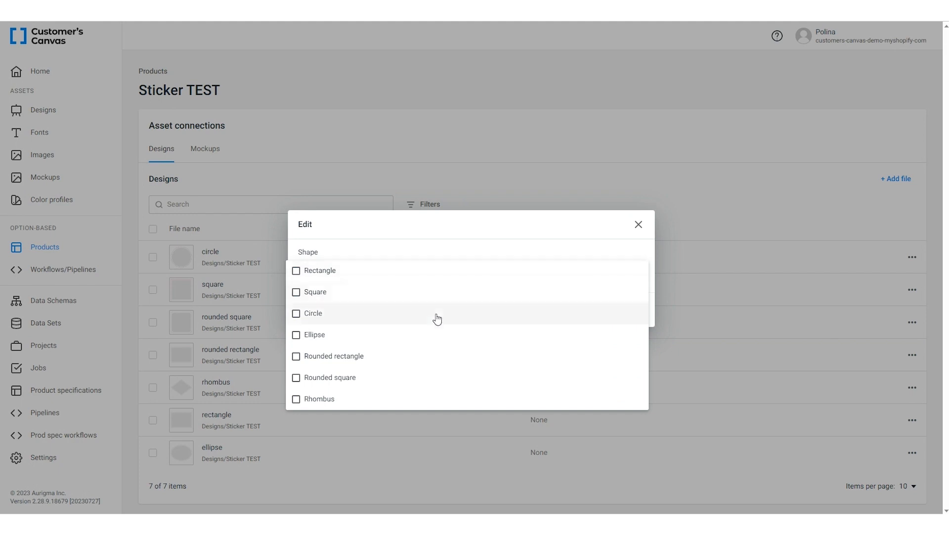
Tag the circle, square and rounded square designs as Circle, Square and Rounded square and save each.
left_click(437, 312)
left_click(432, 240)
left_click(623, 310)
left_click(579, 290)
left_click(537, 278)
left_click(460, 290)
left_click(457, 239)
left_click(624, 310)
left_click(592, 322)
left_click(505, 271)
left_click(434, 381)
left_click(623, 309)
left_click(592, 355)
Tag the remaining designs as Rounded rectangle, Rhombus and Ellipse and save each.
left_click(505, 270)
left_click(345, 358)
left_click(624, 309)
left_click(591, 388)
left_click(505, 271)
left_click(319, 399)
left_click(500, 242)
left_click(624, 309)
left_click(623, 309)
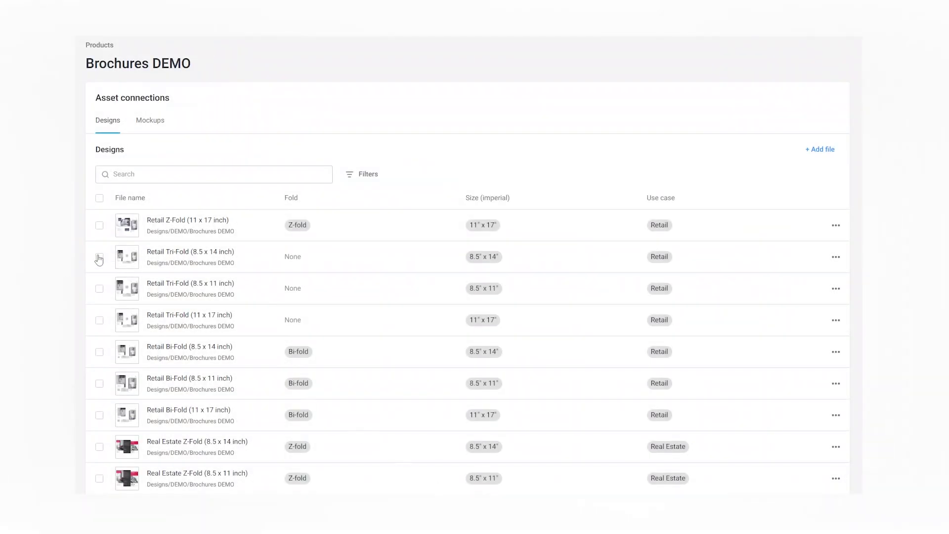
Set the three Retail Tri-Fold brochure designs (8.5x14, 8.5x11, 11x17) to Tri-fold.
left_click(99, 257)
left_click(100, 288)
left_click(100, 320)
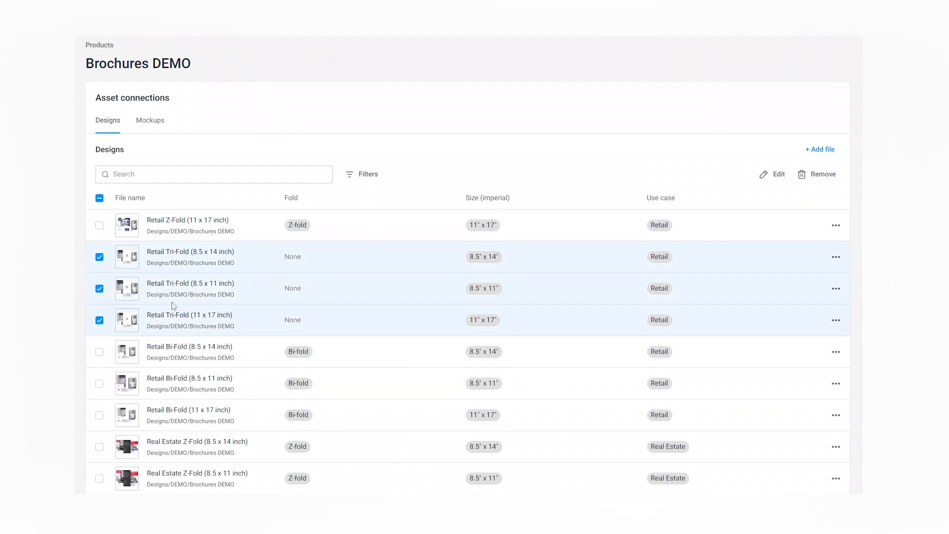
left_click(767, 173)
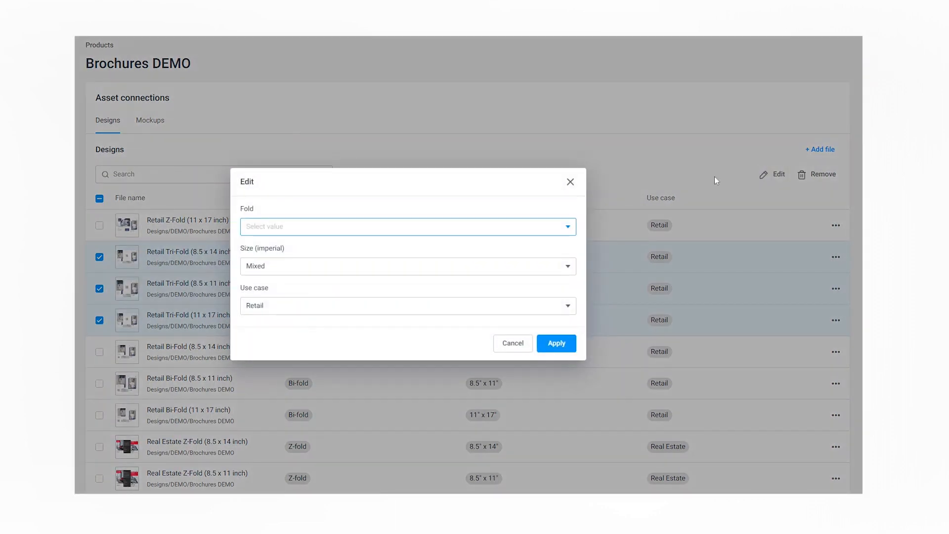
left_click(567, 227)
left_click(357, 246)
left_click(555, 344)
Add the seven preview mockup files from the Sticker TEST folder to the product's mockups.
left_click(206, 149)
left_click(903, 178)
left_click(318, 268)
scroll(390, 286, "down", 1)
left_click(392, 278)
left_click(397, 307)
left_click(412, 347)
left_click(425, 386)
scroll(427, 332, "down", 3)
scroll(427, 332, "down", 1)
left_click(429, 239)
left_click(424, 276)
left_click(426, 326)
left_click(628, 424)
Set all seven mockups as Preview mockups applied to all pages.
left_click(153, 229)
left_click(843, 206)
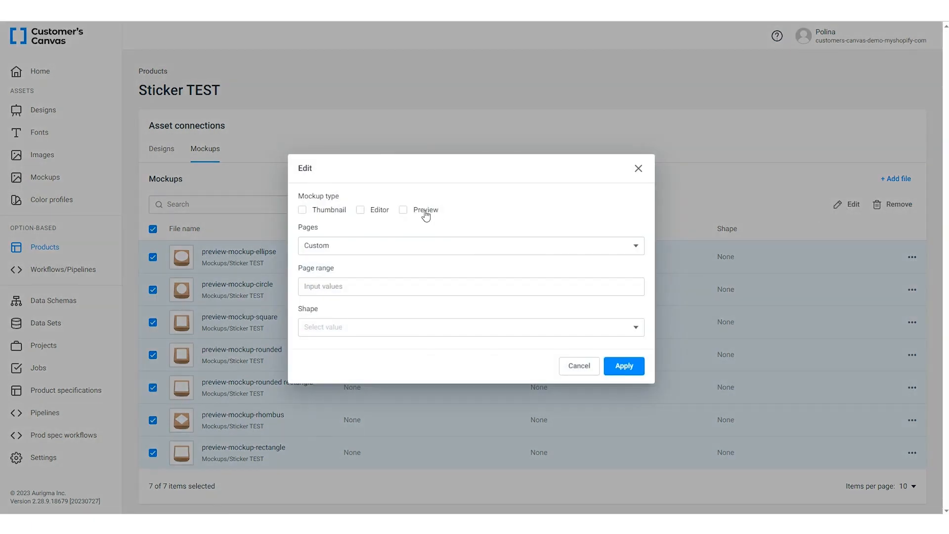
left_click(393, 246)
left_click(341, 206)
left_click(624, 346)
left_click(153, 229)
Assign shapes Ellipse, Circle, Square and Rounded square to their matching mockups.
left_click(741, 261)
left_click(519, 308)
left_click(392, 371)
left_click(449, 285)
left_click(623, 345)
left_click(726, 290)
left_click(471, 306)
left_click(319, 332)
left_click(623, 345)
left_click(692, 328)
left_click(471, 306)
left_click(319, 328)
left_click(624, 345)
left_click(726, 355)
left_click(471, 306)
left_click(330, 413)
left_click(624, 345)
Assign Rounded rectangle, Rhombus and Rectangle to their mockups and return to Products.
left_click(725, 387)
left_click(471, 307)
left_click(334, 392)
left_click(624, 345)
left_click(726, 420)
left_click(471, 306)
left_click(318, 435)
left_click(624, 344)
left_click(726, 452)
left_click(471, 306)
left_click(327, 312)
left_click(623, 346)
left_click(43, 248)
Open Sticker TEST and review its shape-matched Designs and Mockups lists.
left_click(265, 174)
left_click(242, 122)
scroll(239, 358, "down", 2)
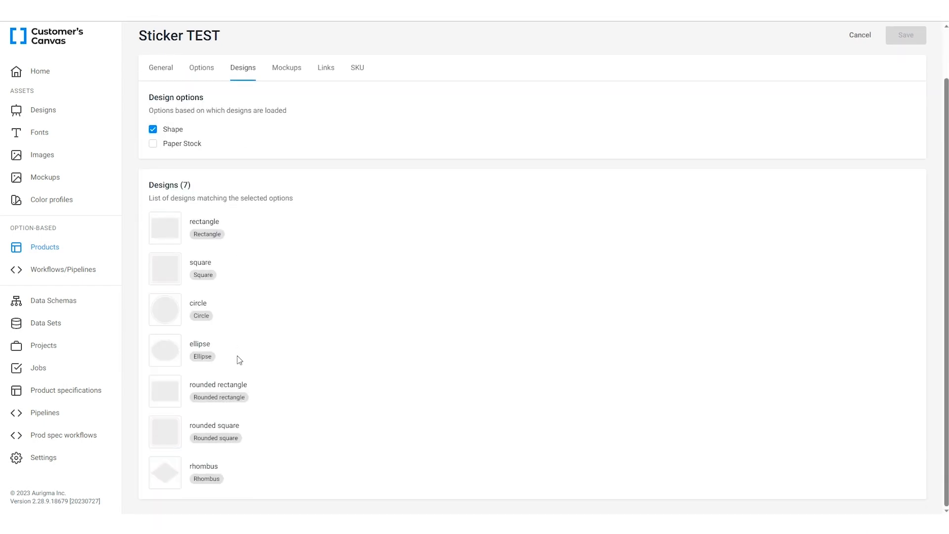
scroll(240, 359, "up", 2)
left_click(286, 122)
scroll(271, 285, "down", 2)
scroll(271, 284, "up", 2)
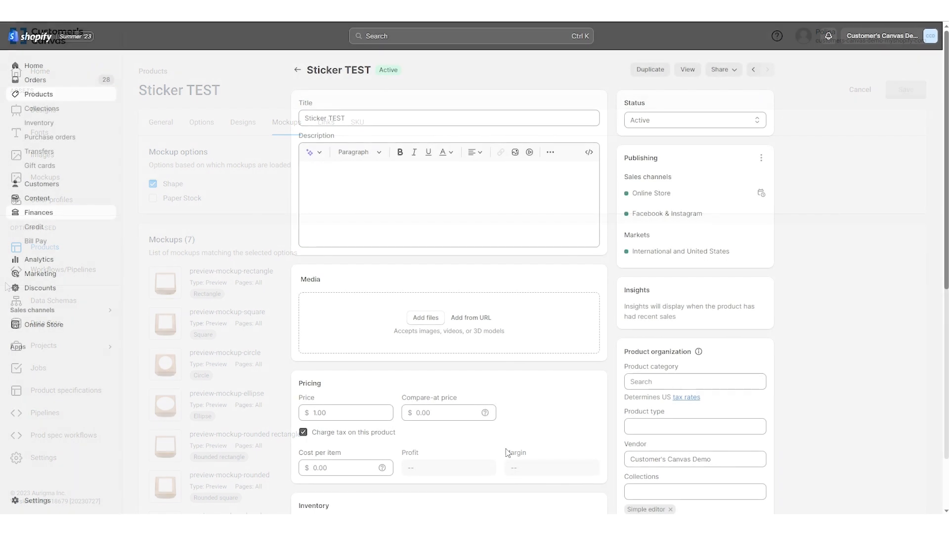
scroll(420, 200, "down", 1)
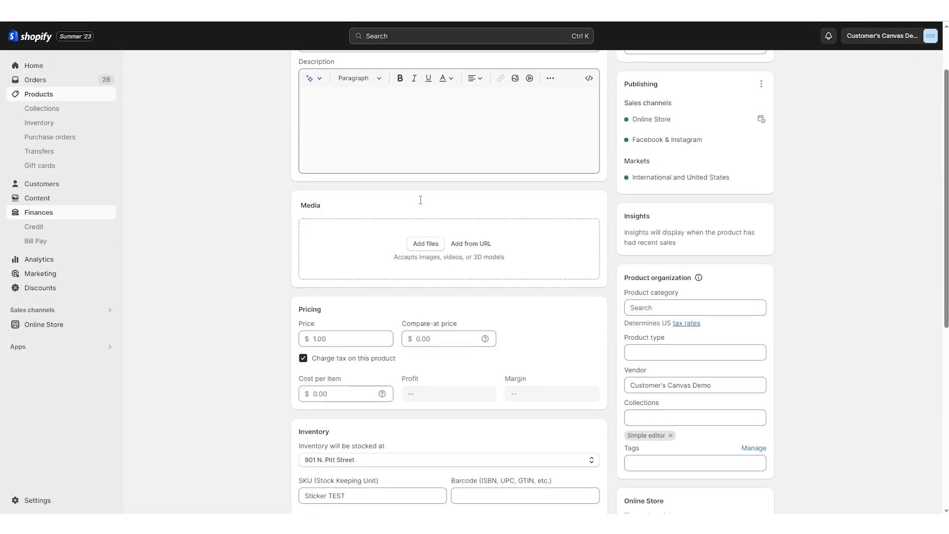
scroll(421, 200, "down", 1)
double_click(321, 264)
scroll(343, 287, "down", 2)
left_click_drag(349, 273, 299, 279)
scroll(478, 321, "up", 1)
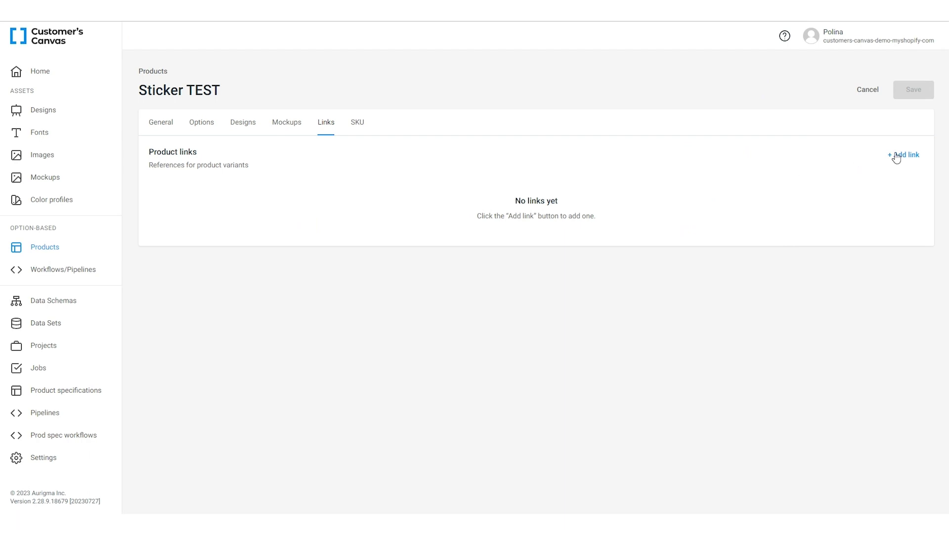
Add a link from the shopify.customerscanvas storefront to its Sticker product.
left_click(899, 155)
left_click(580, 113)
scroll(493, 211, "down", 1)
left_click(445, 245)
left_click(388, 150)
scroll(419, 232, "down", 3)
scroll(399, 308, "down", 8)
left_click(392, 285)
left_click(591, 384)
scroll(549, 308, "down", 3)
scroll(549, 307, "down", 2)
Keep all shapes including Rhombus and Rounded square in the link, with Rectangle as default shape.
left_click(571, 364)
left_click(572, 339)
left_click(571, 339)
left_click(572, 365)
left_click(511, 259)
left_click(512, 206)
scroll(527, 319, "down", 1)
left_click(606, 468)
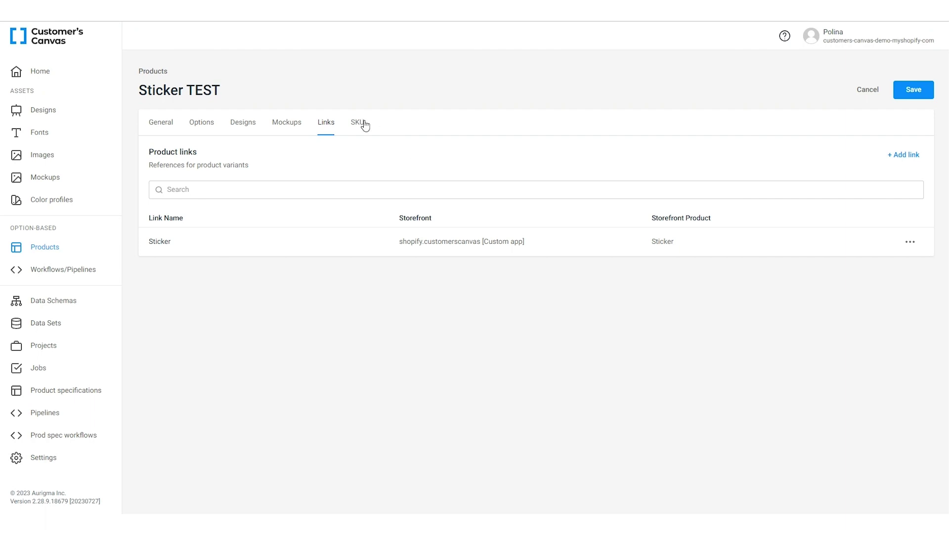
Give all 14 variants the SKU 'Sticker TEST' and save the product.
left_click(361, 123)
left_click(154, 207)
left_click(222, 210)
type("Sticker TEST")
left_click(563, 299)
left_click(902, 92)
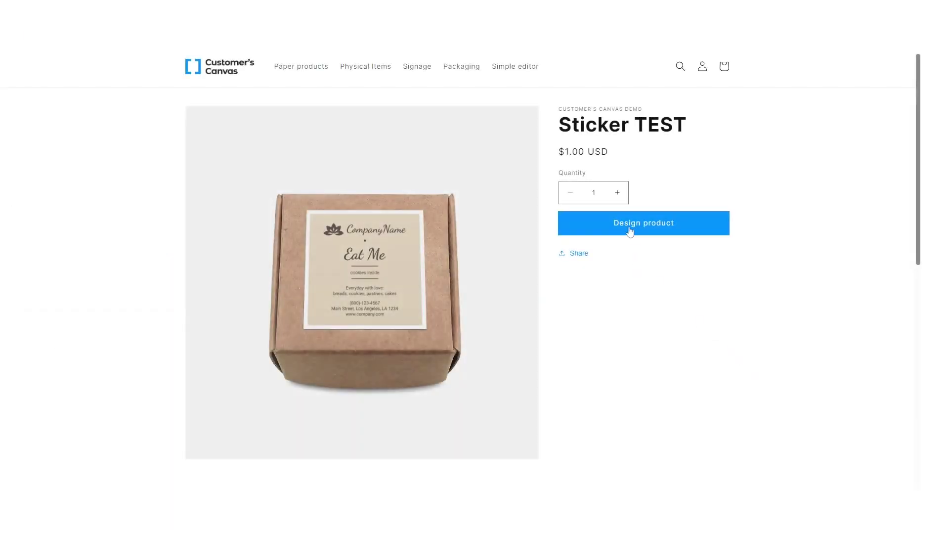
Start designing the sticker as a Circle and add a text element reading Hello.
left_click(631, 227)
left_click(221, 212)
left_click(379, 137)
left_click(430, 135)
double_click(561, 270)
type("Hello")
Fill the circle with the landscape photo, reposition the Hello text and make it white.
left_click(560, 270)
left_click(490, 201)
mouse_move(561, 271)
left_mouse_down()
mouse_move(561, 185)
mouse_move(561, 349)
left_mouse_up()
left_click(511, 108)
left_click(699, 245)
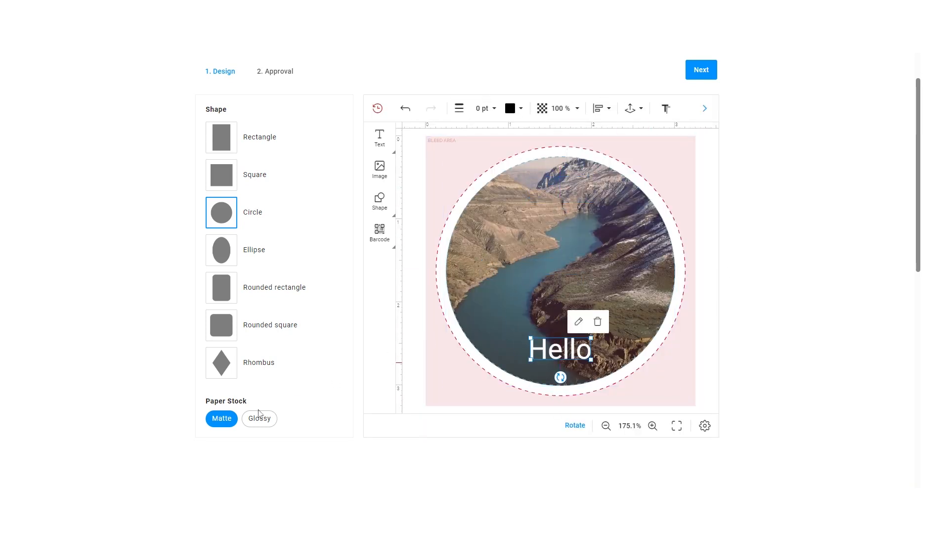